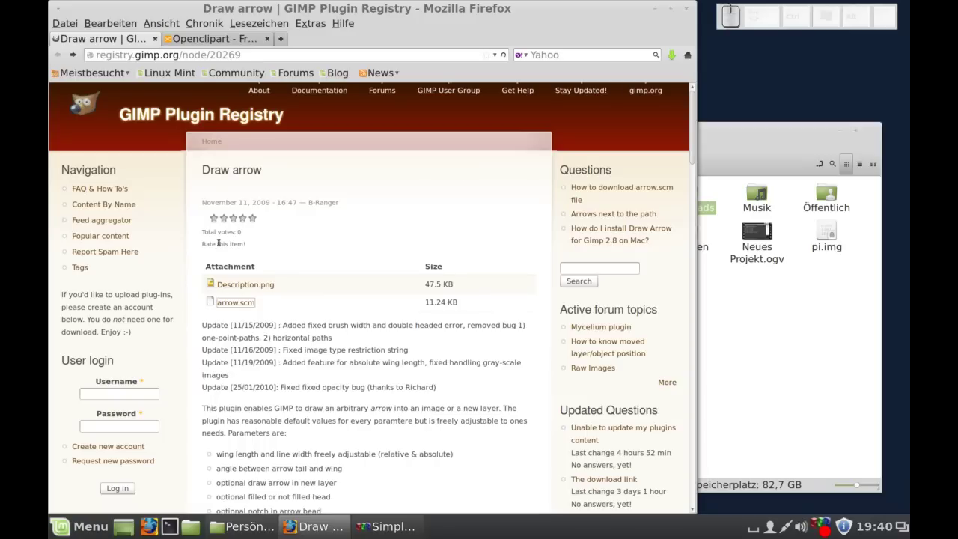
- Download arrow.scm from the Draw arrow page and save it to disk
left_click(229, 303)
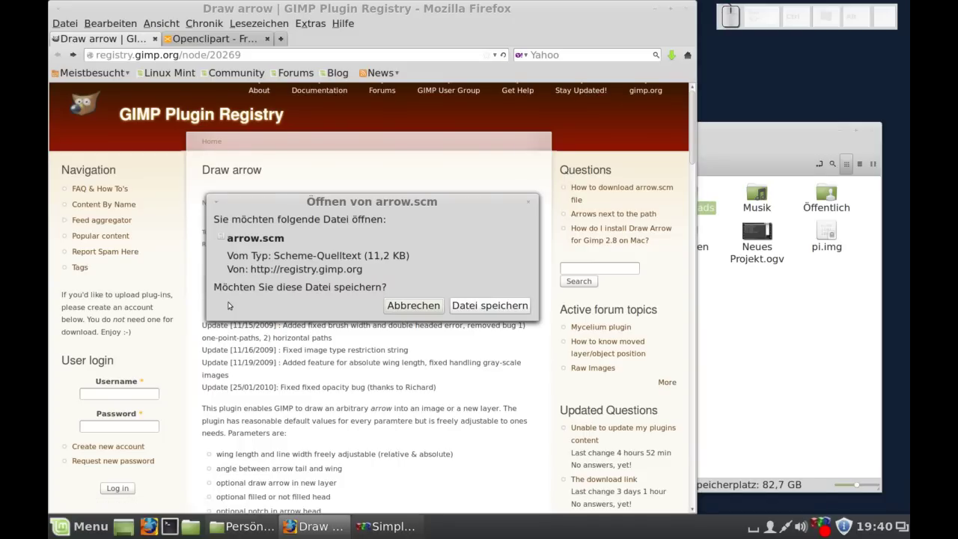
left_click(498, 308)
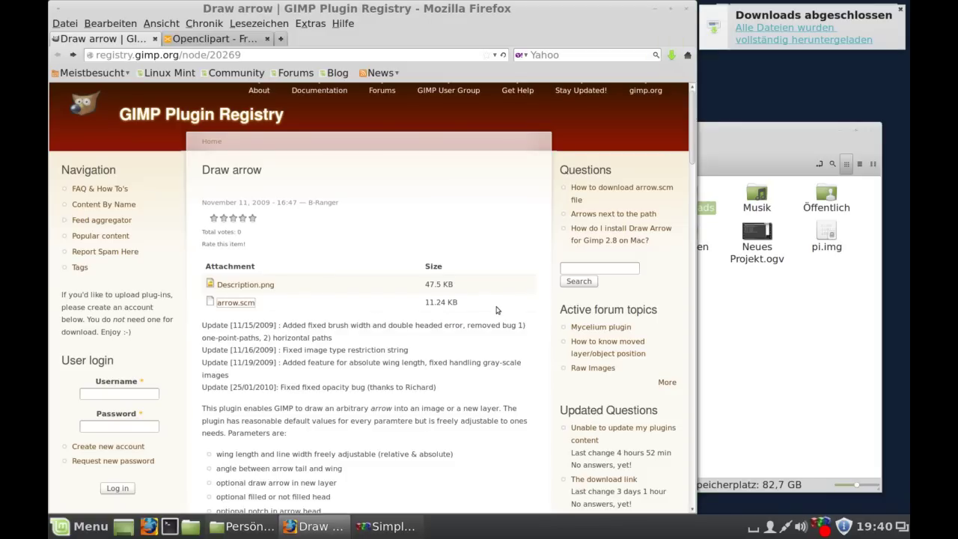
- In Nemo, copy arrow.scm from the Downloads folder, then go back to the home folder
left_click(745, 311)
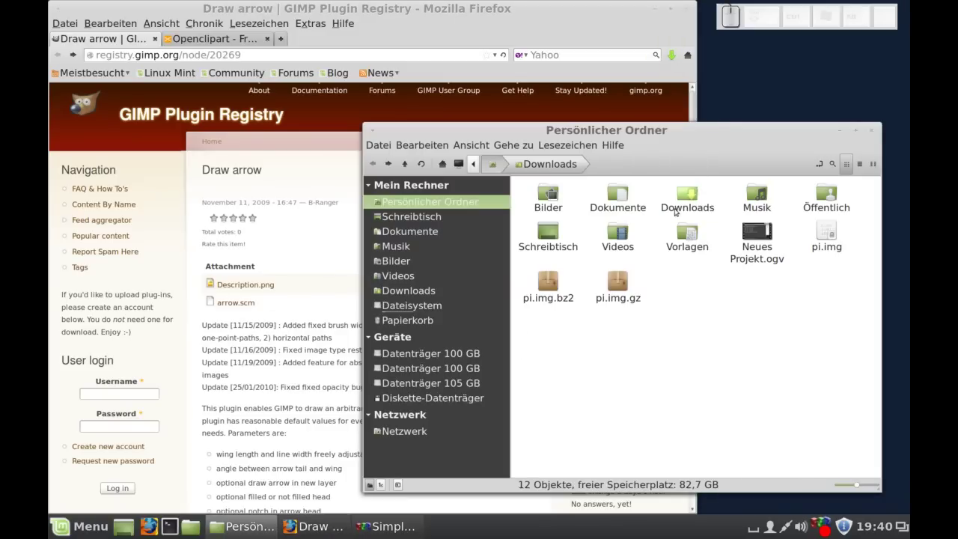
double_click(676, 212)
left_click(548, 197)
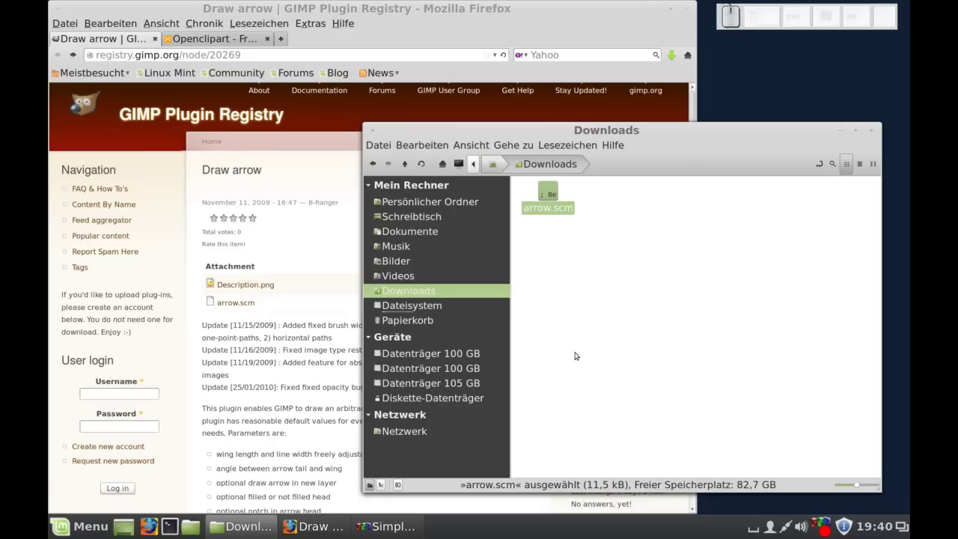
right_click(551, 208)
left_click(569, 283)
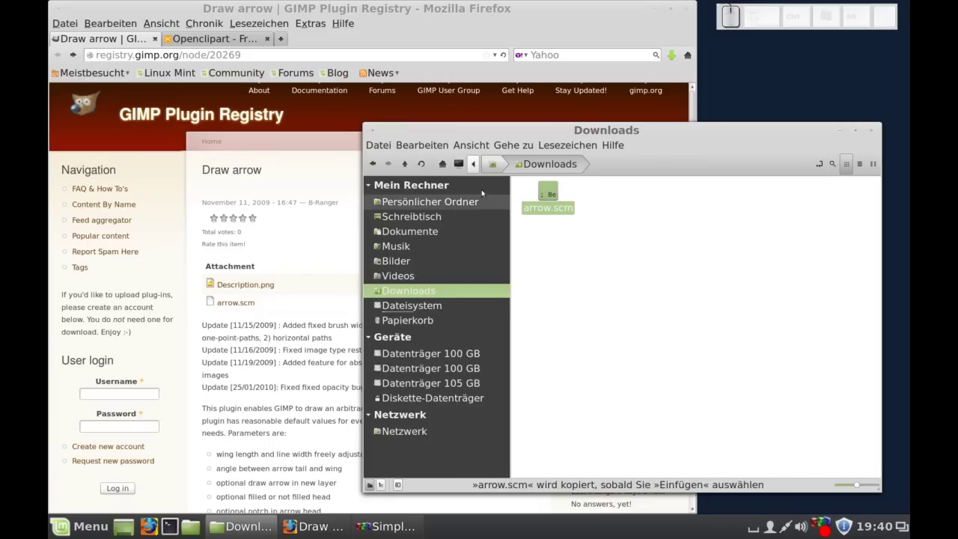
left_click(493, 166)
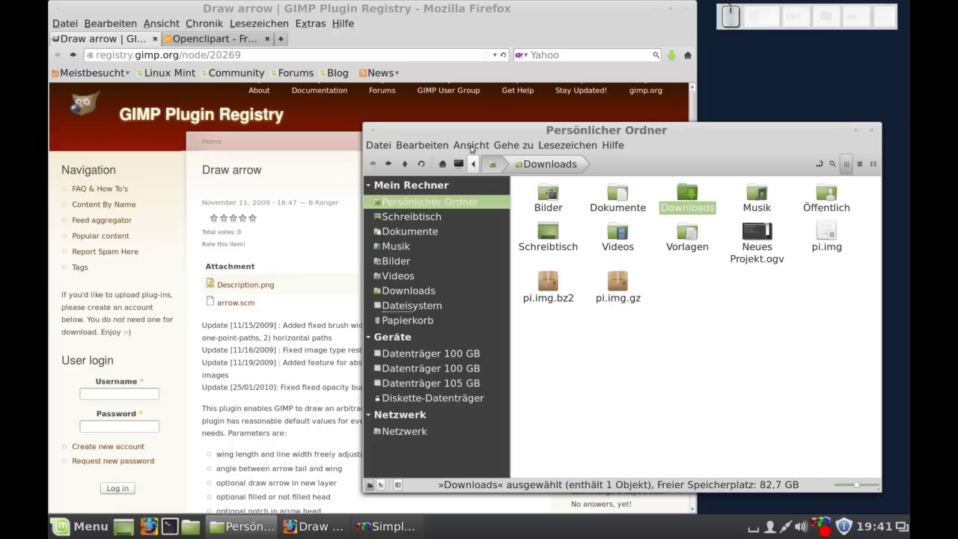
- Show hidden files and paste arrow.scm into .gimp-2.8/scripts, skipping the existing copy
left_click(471, 146)
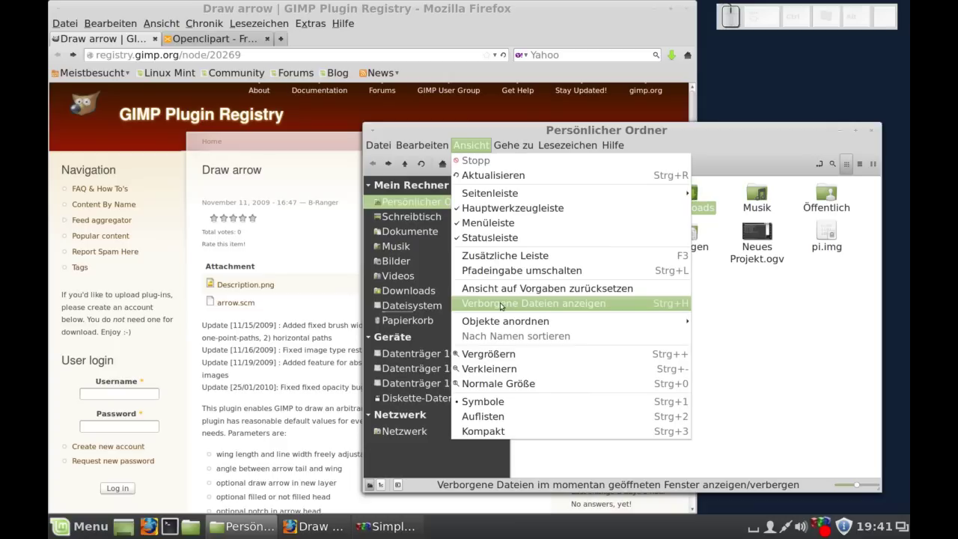
left_click(501, 304)
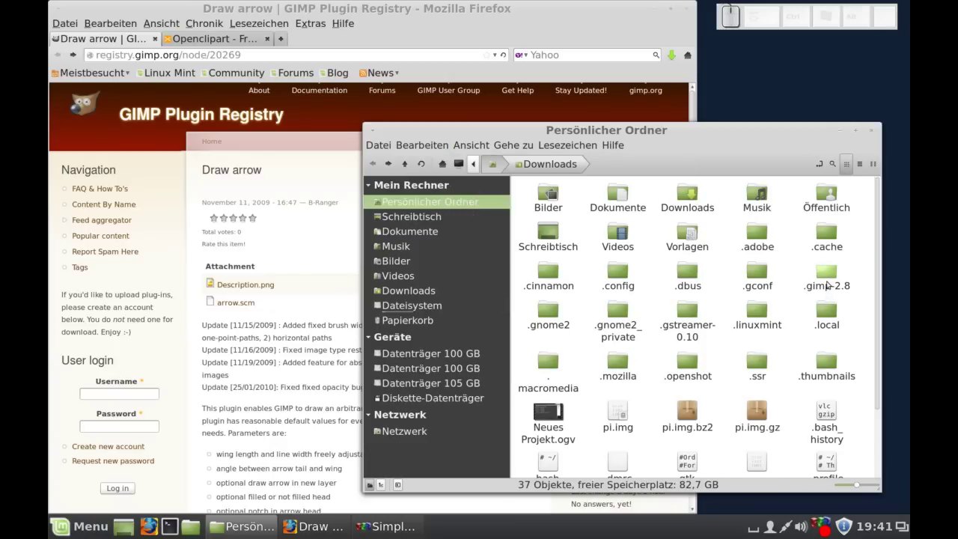
double_click(828, 278)
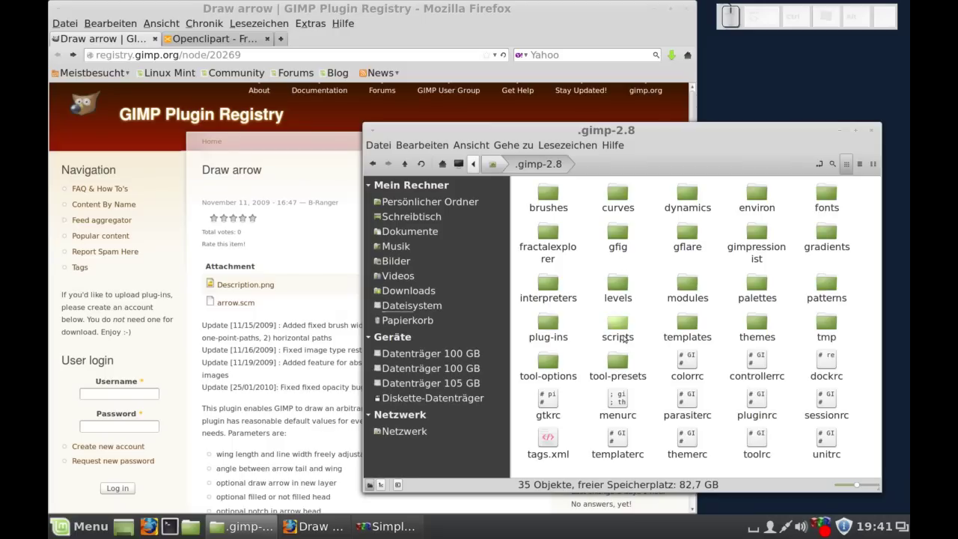
double_click(618, 338)
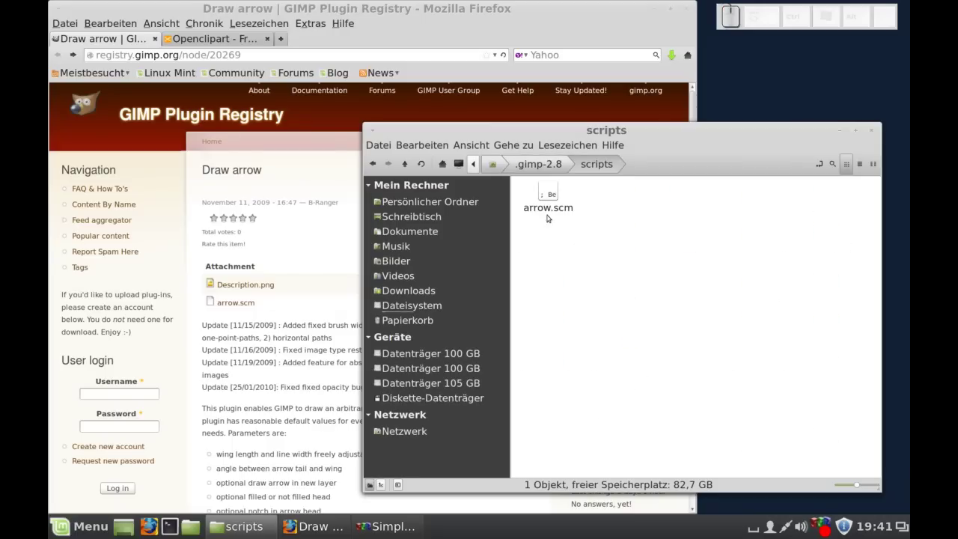
right_click(550, 255)
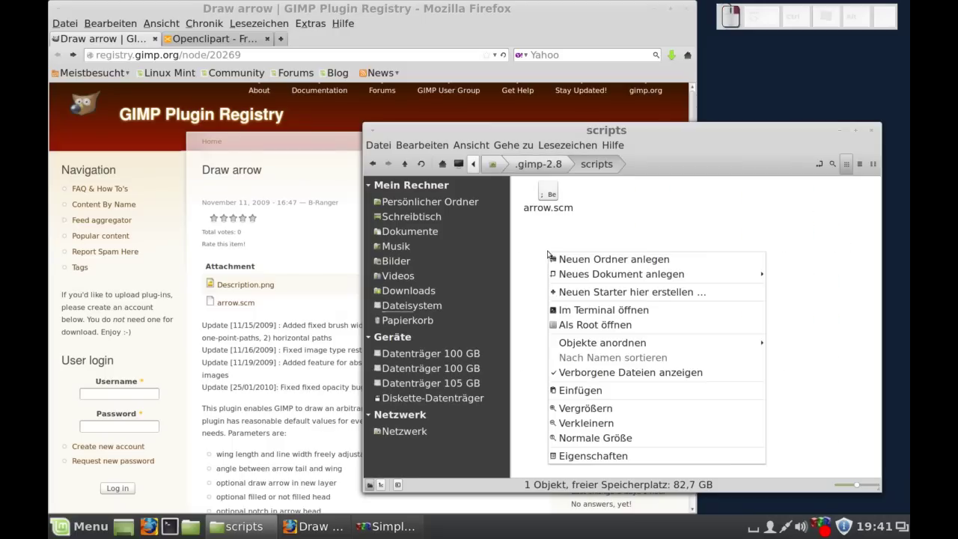
left_click(575, 390)
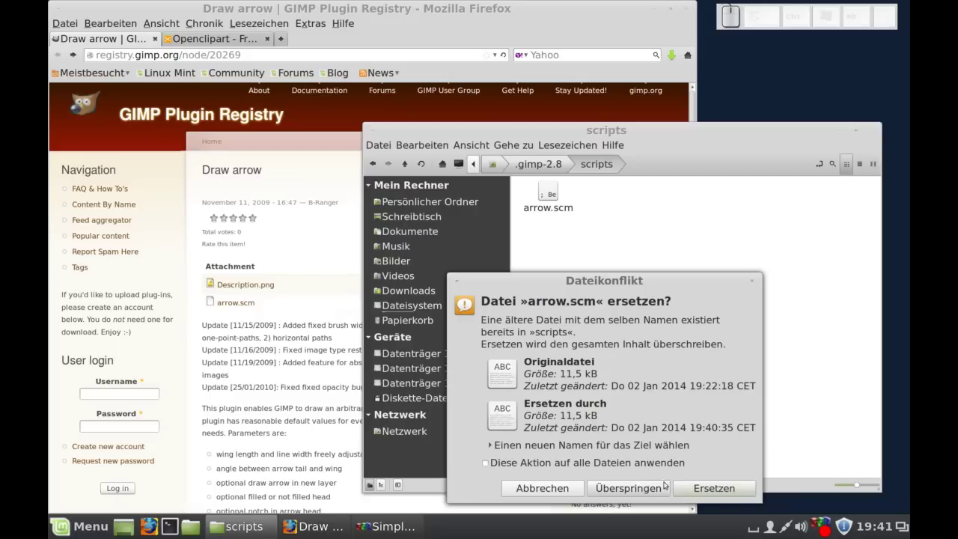
left_click(665, 487)
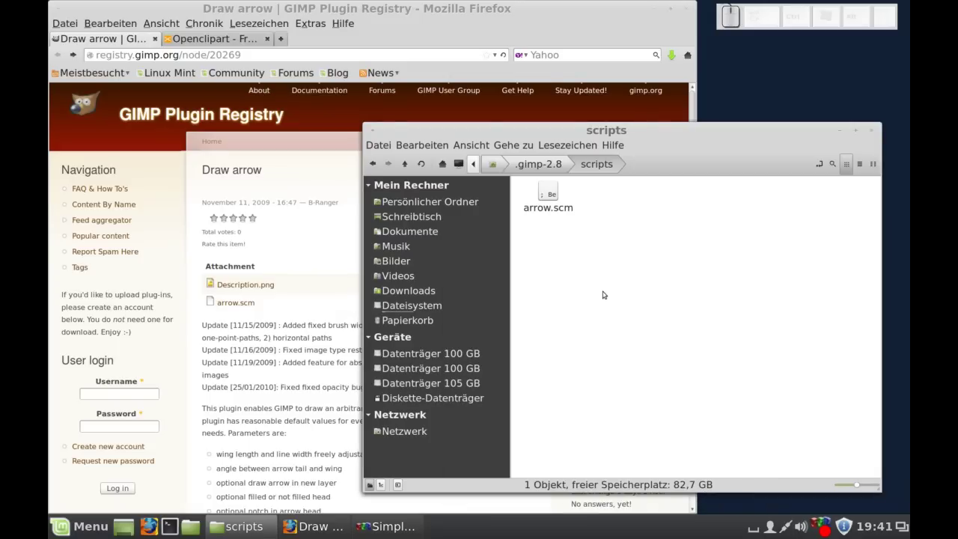
- Launch GIMP from the applications menu and enlarge its main window
left_click(66, 529)
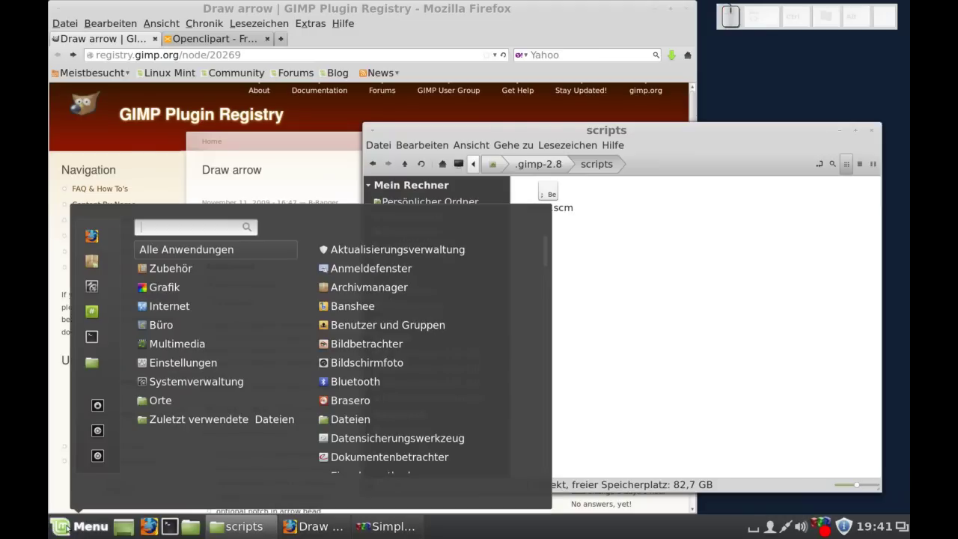
mouse_move(216, 288)
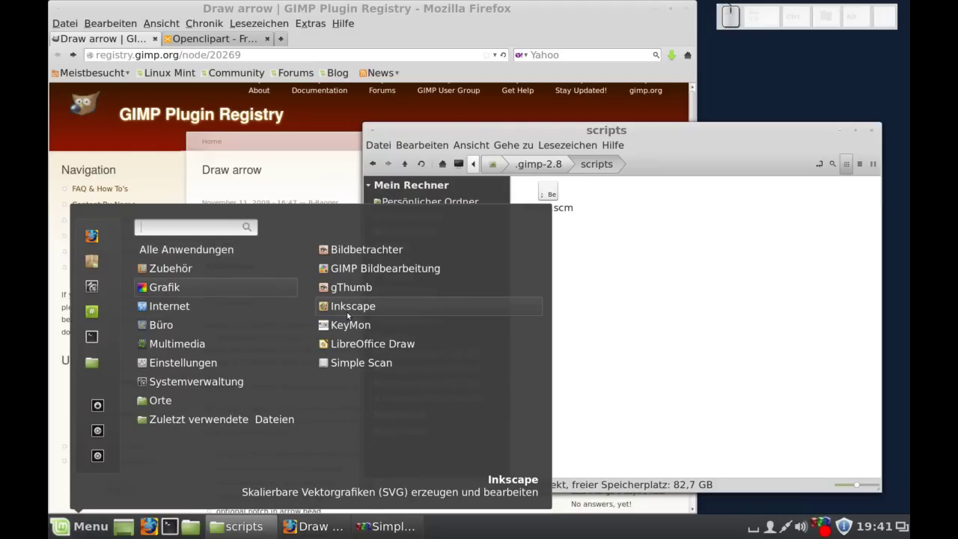
left_click(352, 273)
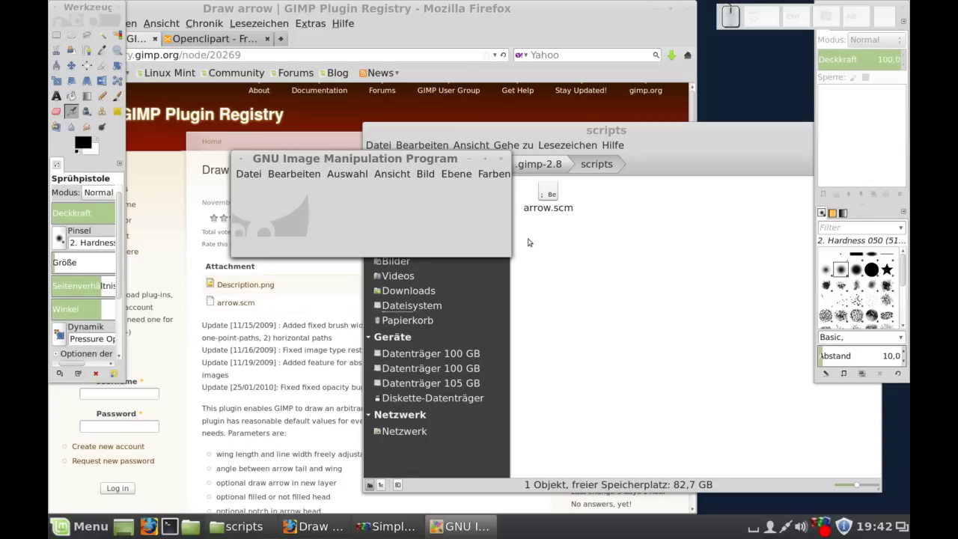
left_click_drag(511, 256, 609, 307)
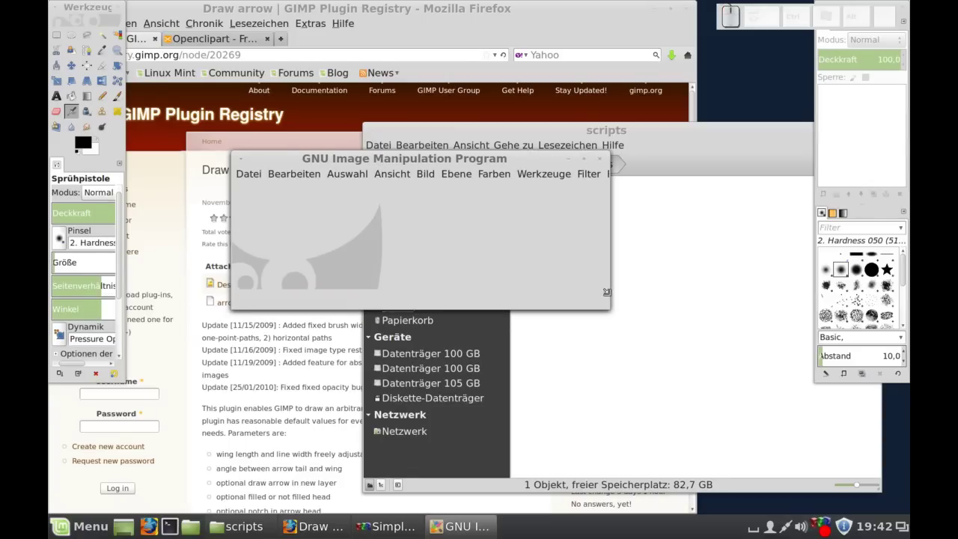
- Confirm the new Arrow entry appears in GIMP's Tools menu
left_click(544, 173)
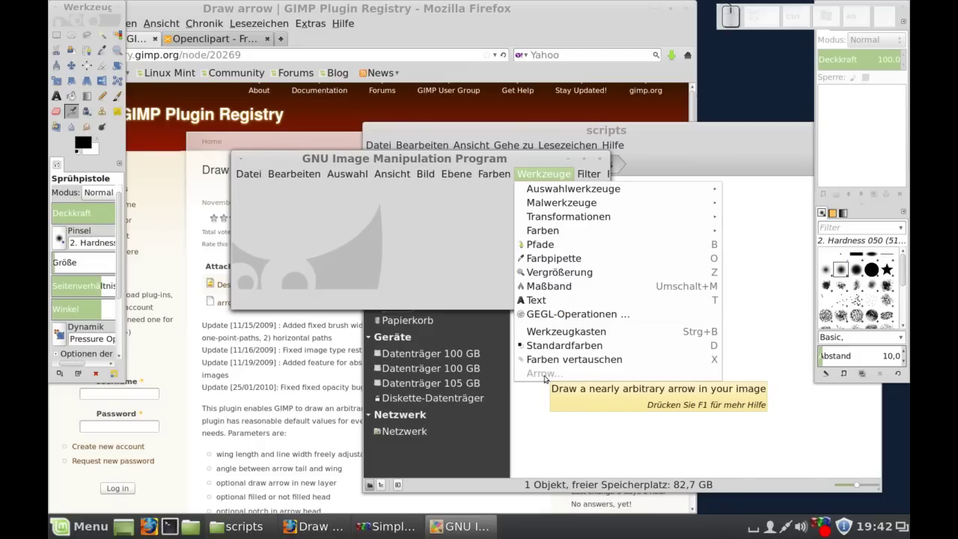
left_click(417, 276)
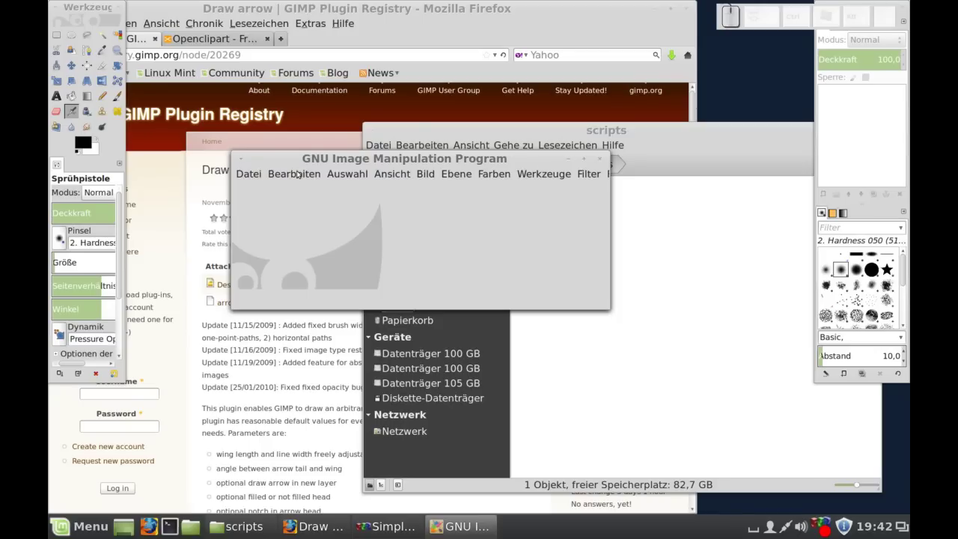
left_click(254, 174)
left_click(261, 219)
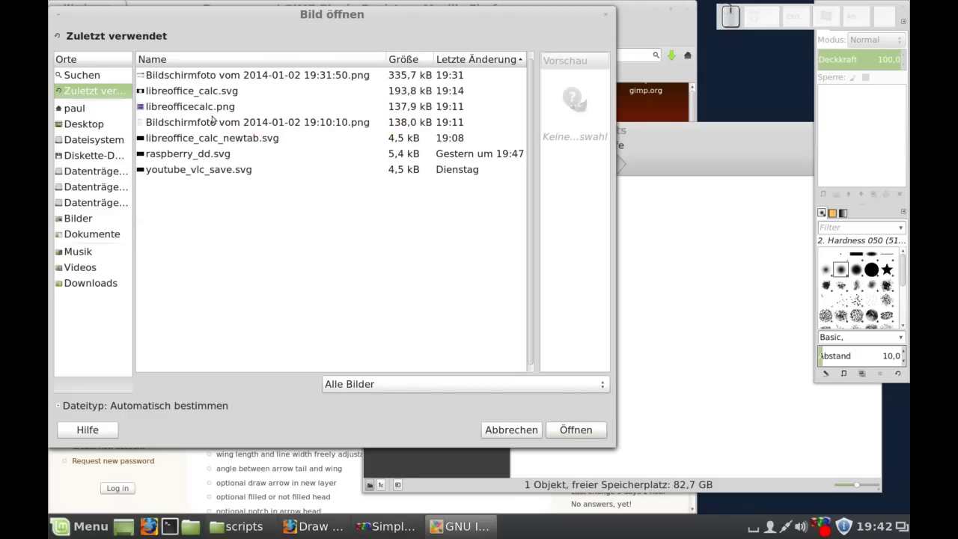
left_click(215, 83)
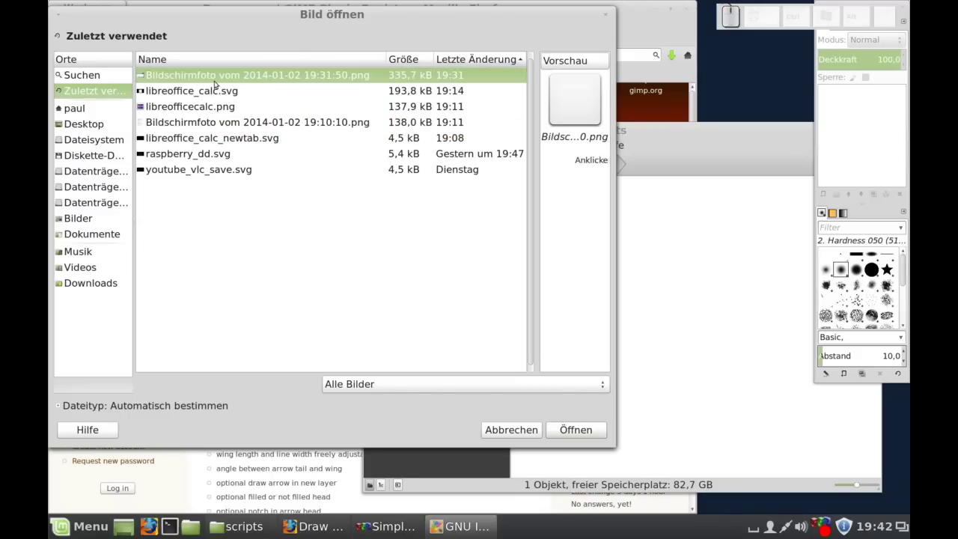
left_click(214, 126)
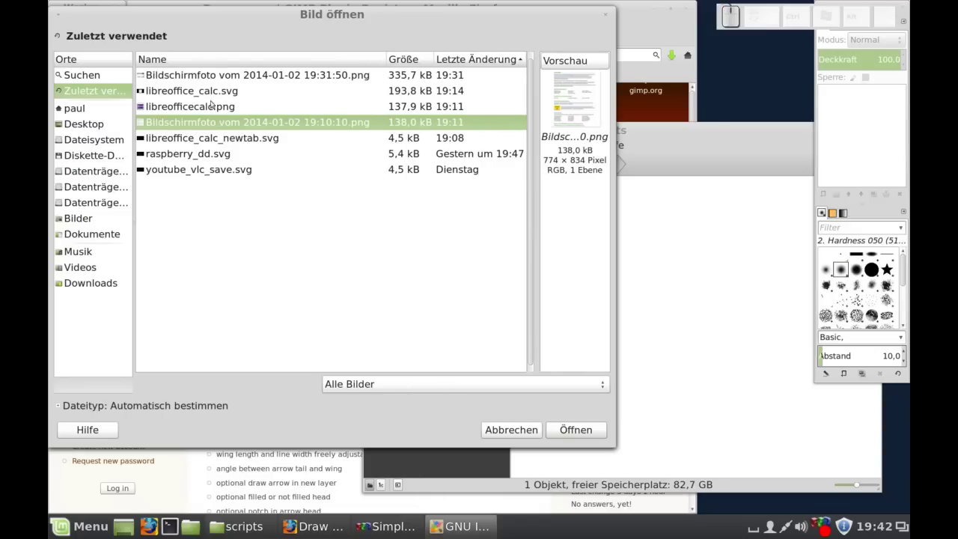
left_click(213, 78)
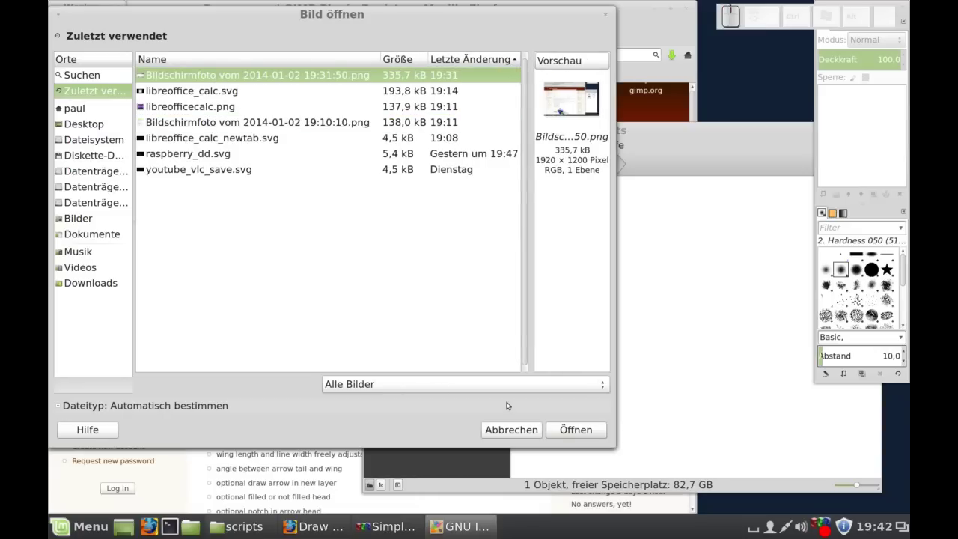
left_click(575, 429)
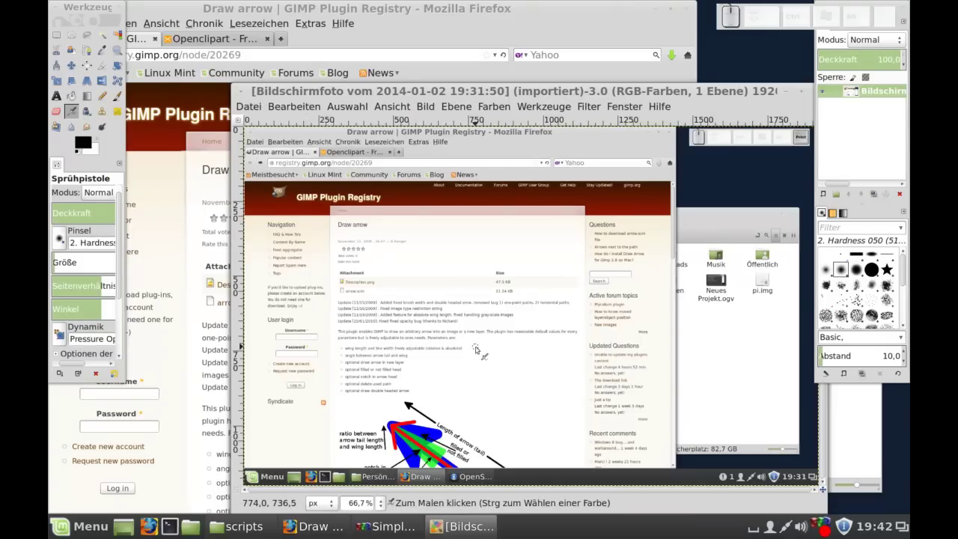
- Draw a two-anchor path from the attachment link up and to the right
left_click(87, 51)
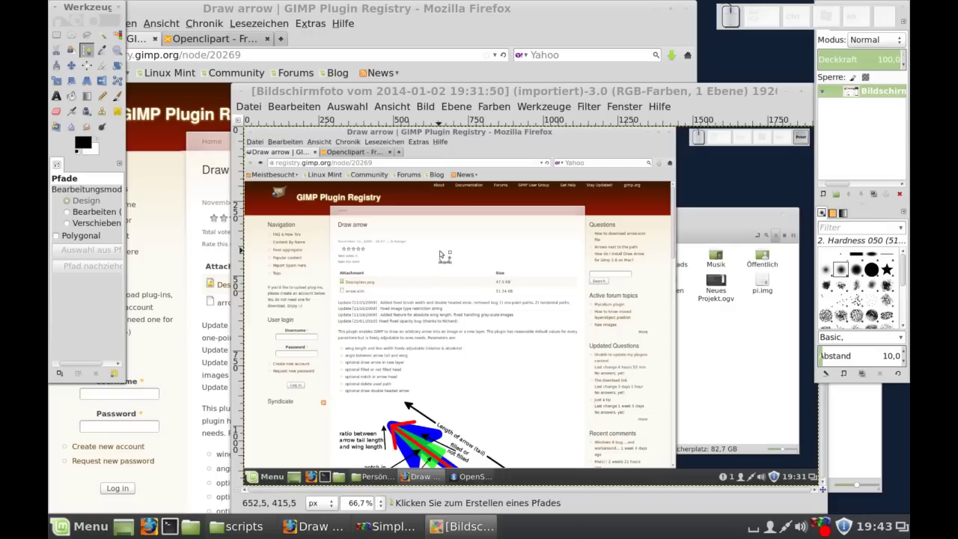
left_click(380, 286)
left_click(443, 253)
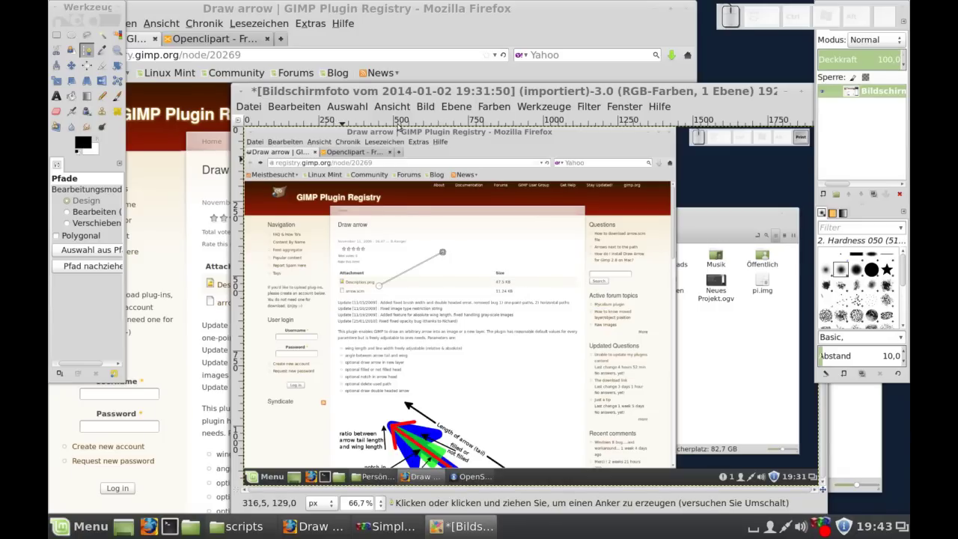
- Run the Arrow script with default settings to draw a black arrow along the path
left_click(555, 111)
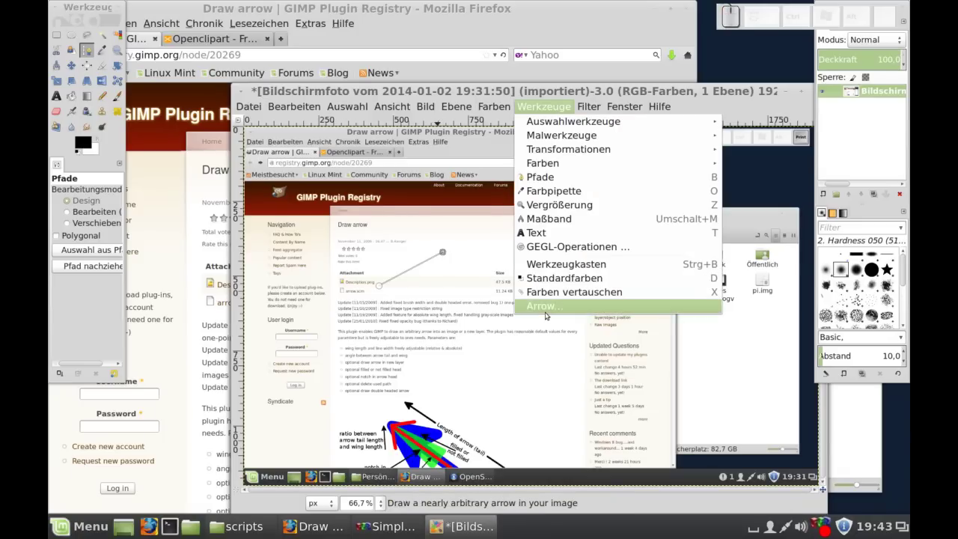
left_click(547, 309)
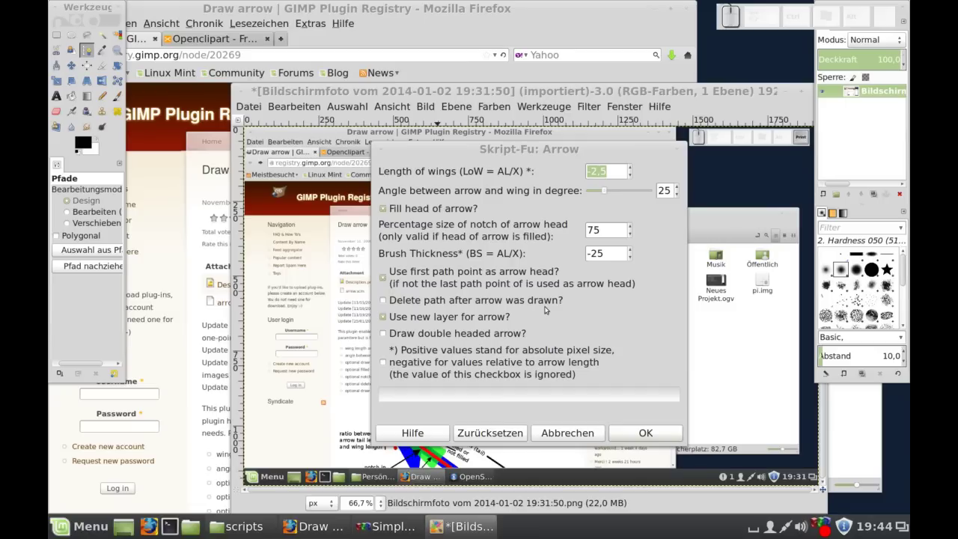
left_click(646, 439)
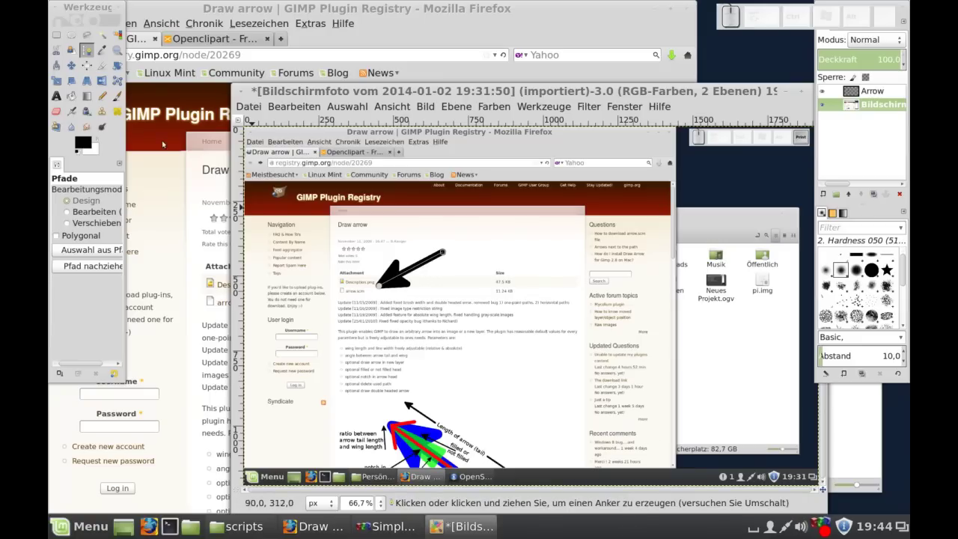
- Draw a new two-point path from above the arrow diagram up to the right
left_click(57, 36)
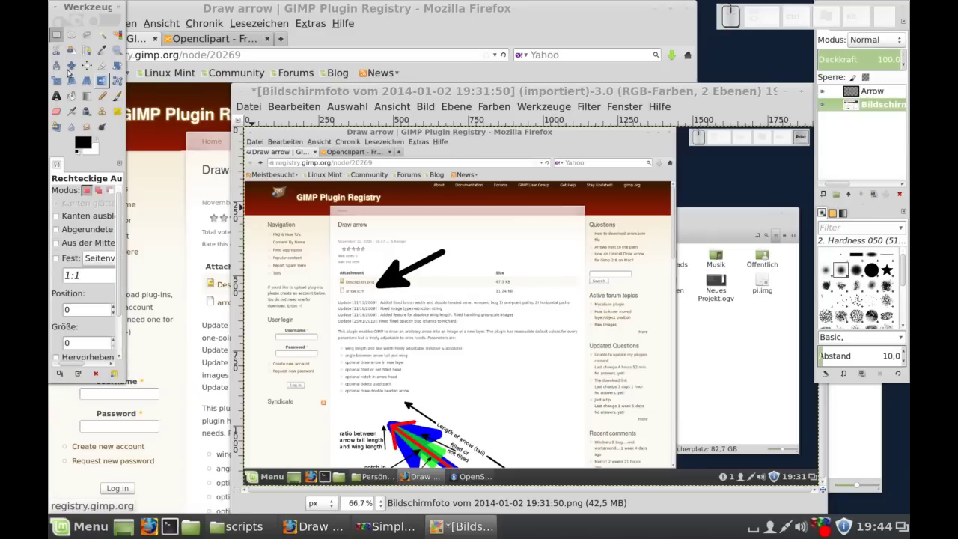
left_click(87, 50)
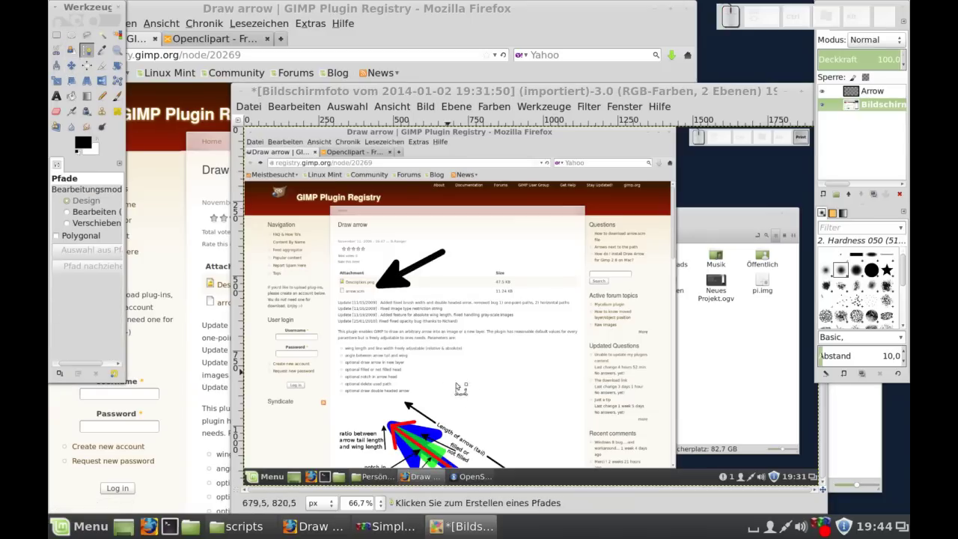
left_click(463, 403)
left_click(554, 353)
- Draw a second arrow along it with a 70° angle and wing length -22,5
left_click(533, 109)
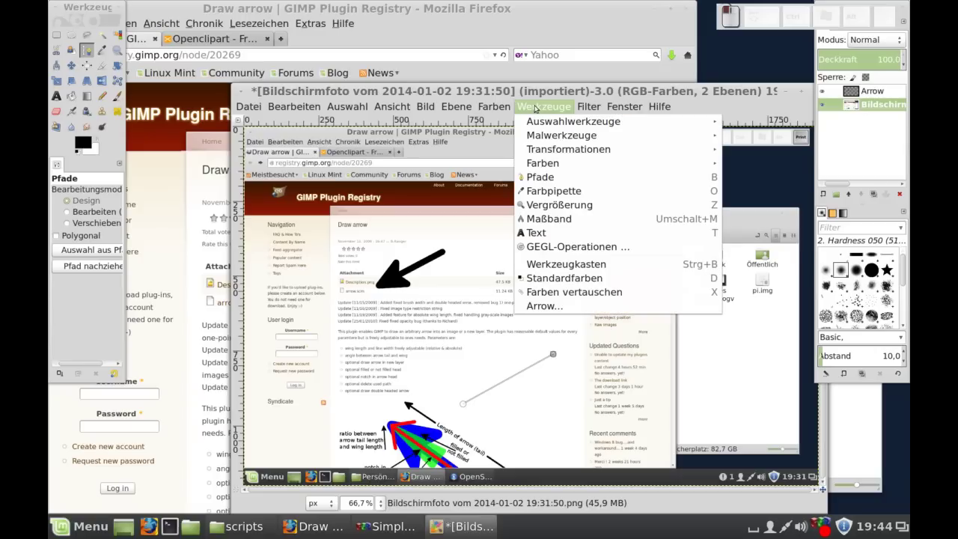
left_click(543, 306)
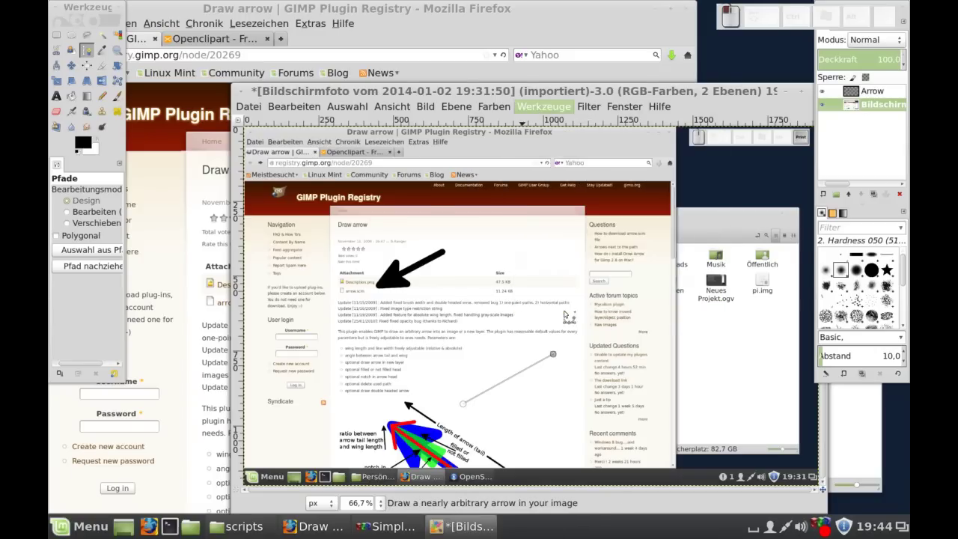
scroll(613, 192, "up", 5)
left_click(629, 176)
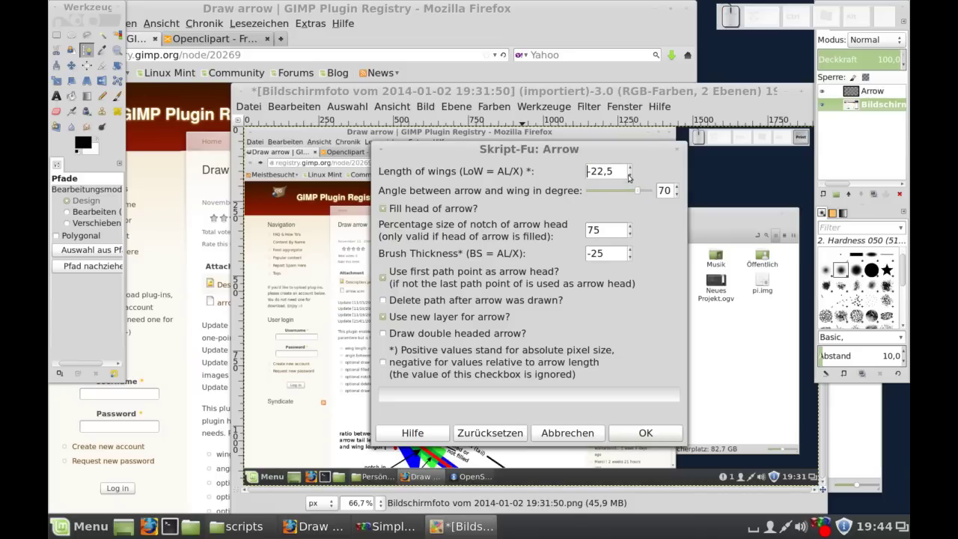
left_click(660, 434)
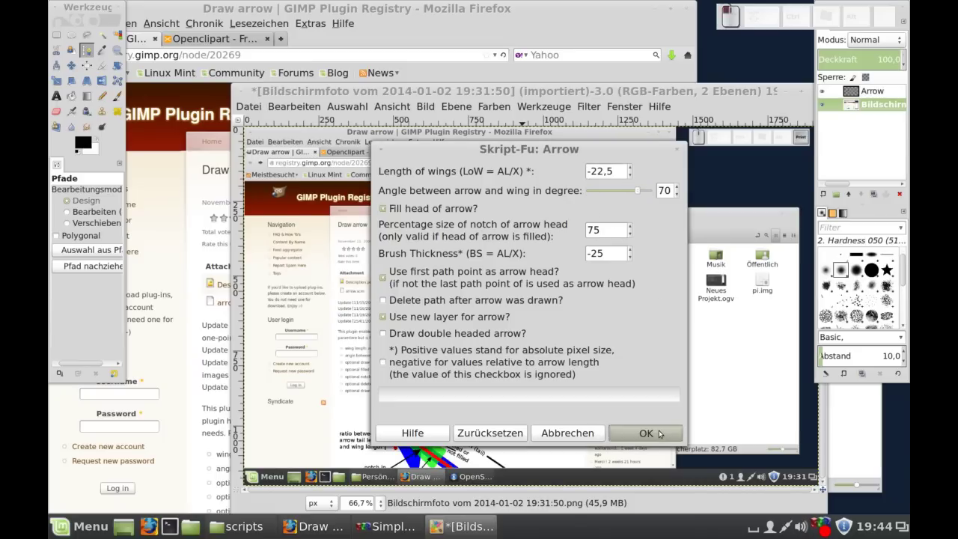